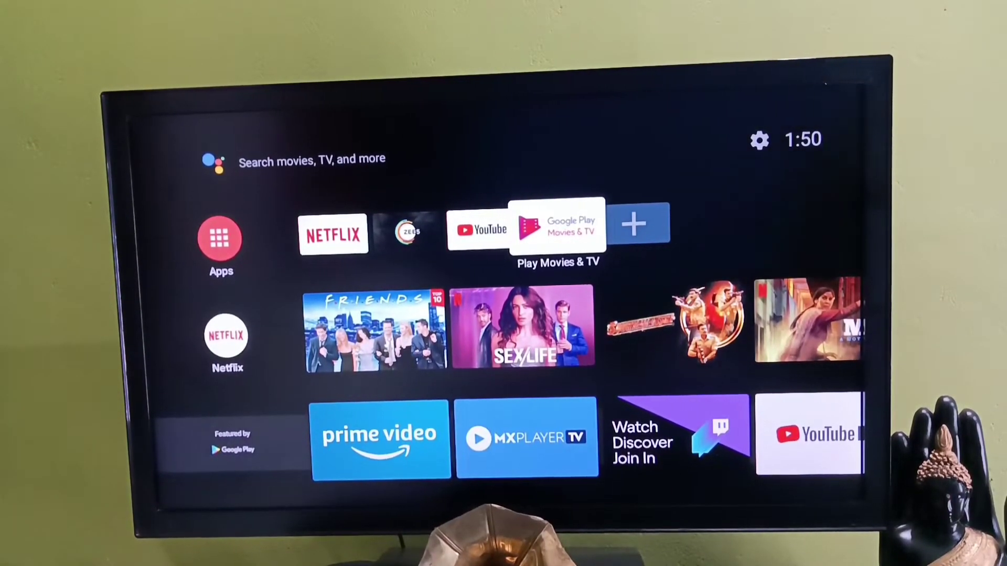
# Move remote focus across the home screen to the Settings gear at top right.
pyautogui.press('Up')
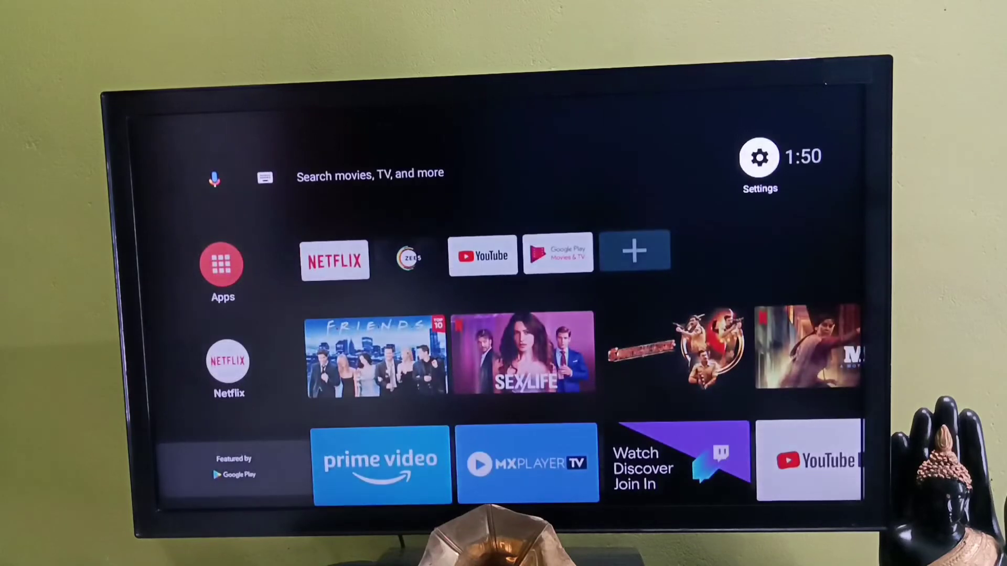
pyautogui.press('Down')
pyautogui.press('Up')
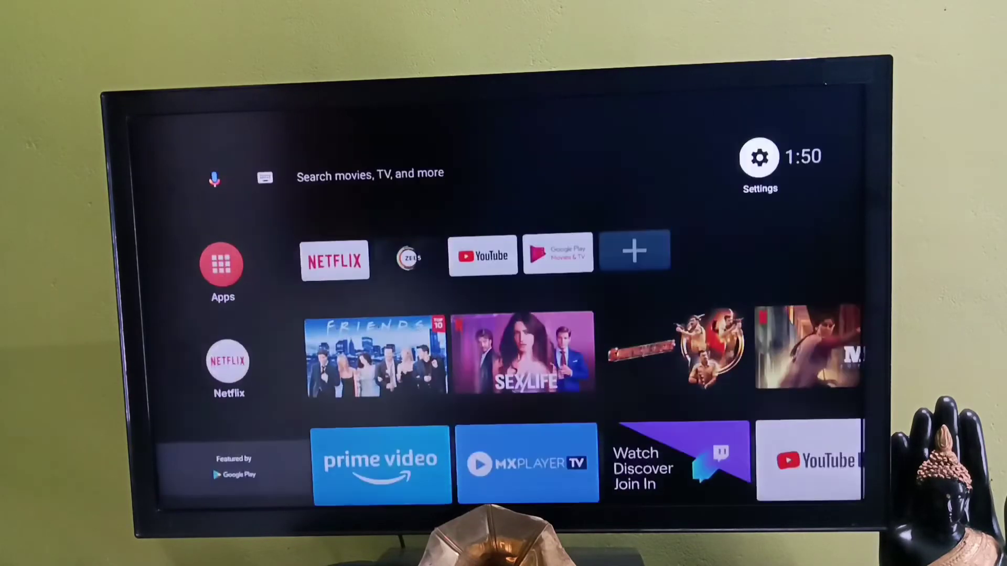
pyautogui.press('Left')
pyautogui.press('Right')
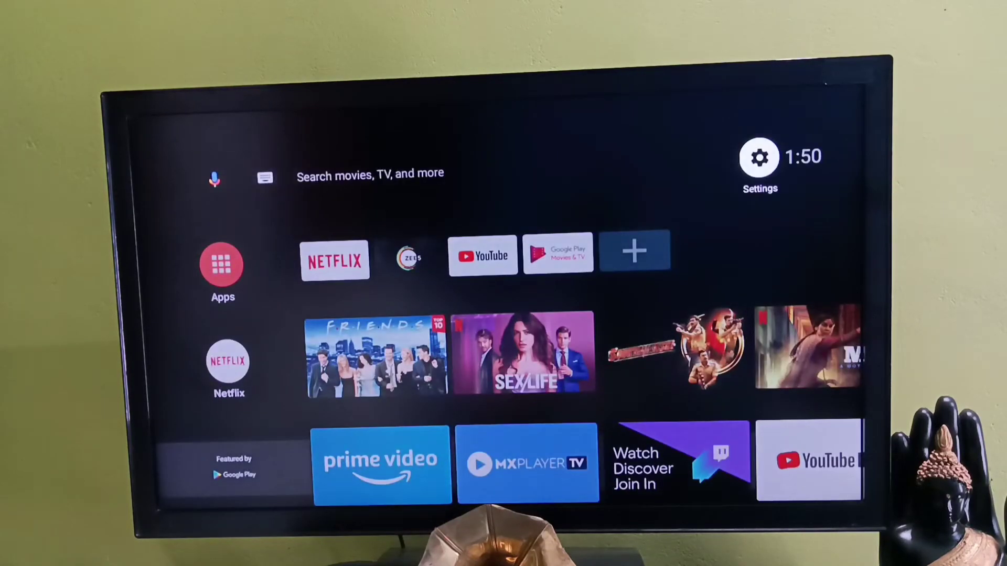
# Open Settings, enter Device Preferences and view the About information.
pyautogui.press('Return')
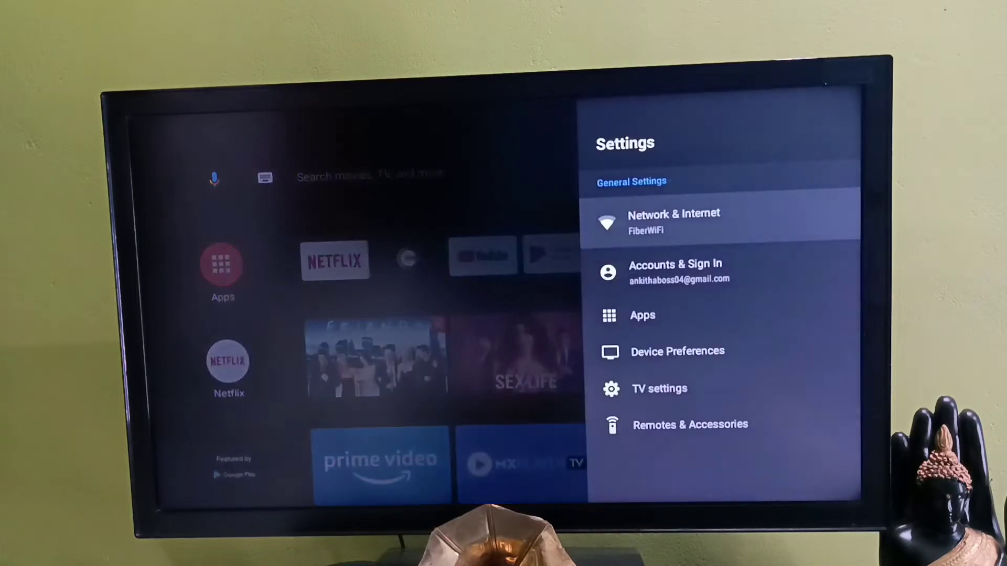
pyautogui.press('Down')
pyautogui.press('Down')
pyautogui.press('Down')
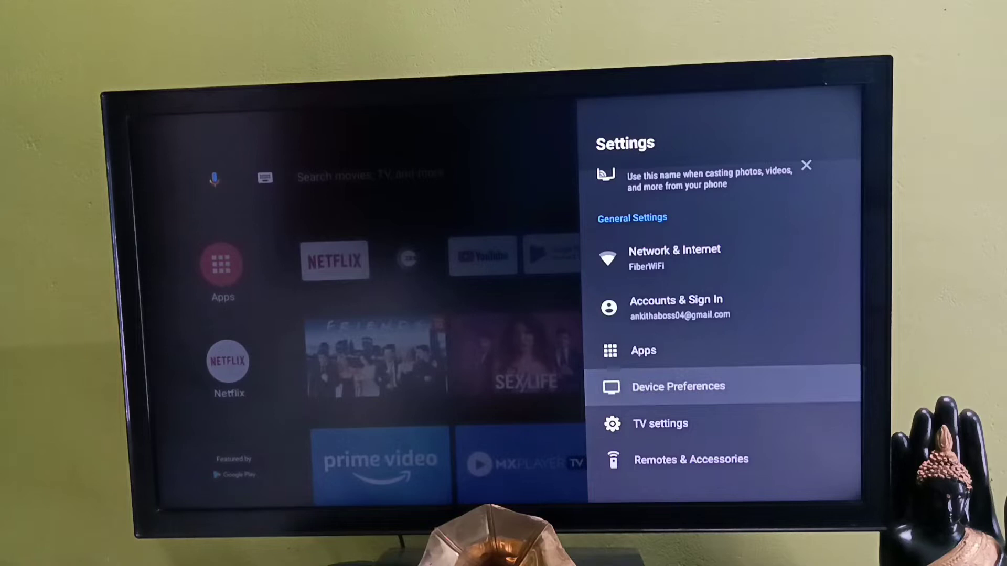
pyautogui.press('Return')
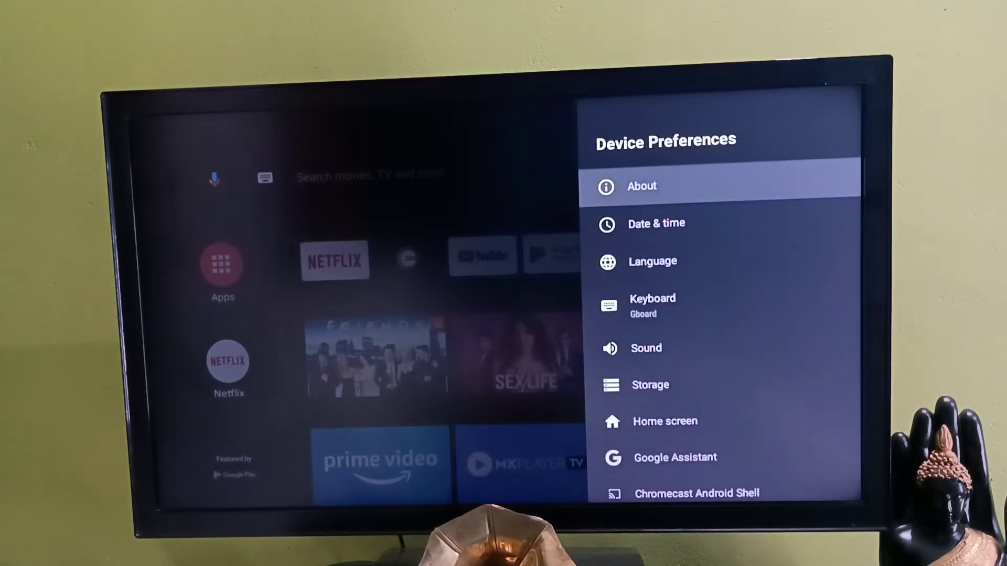
pyautogui.press('Return')
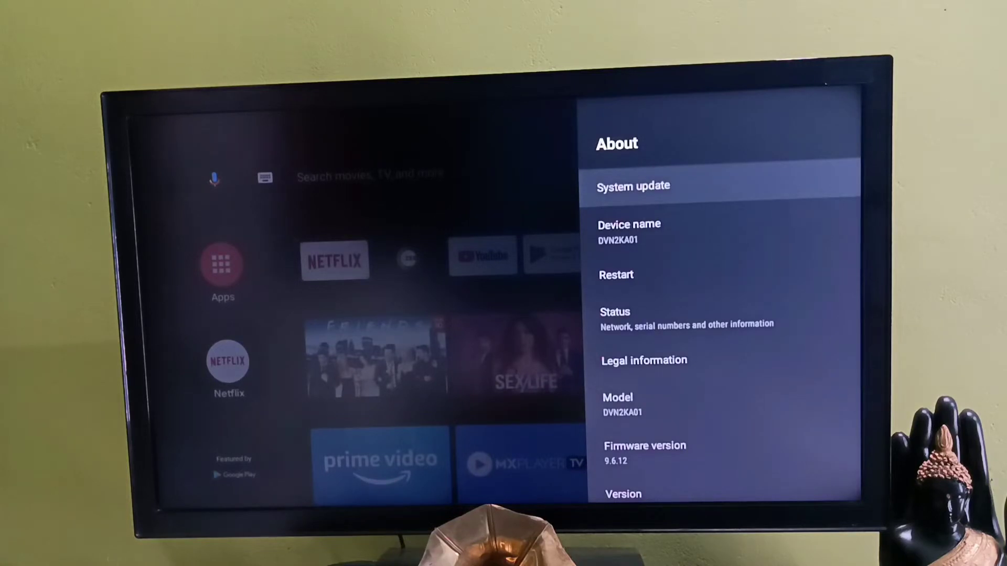
# Return to Device Preferences, move down to Reset and open its confirmation.
pyautogui.press('Escape')
pyautogui.press('Down')
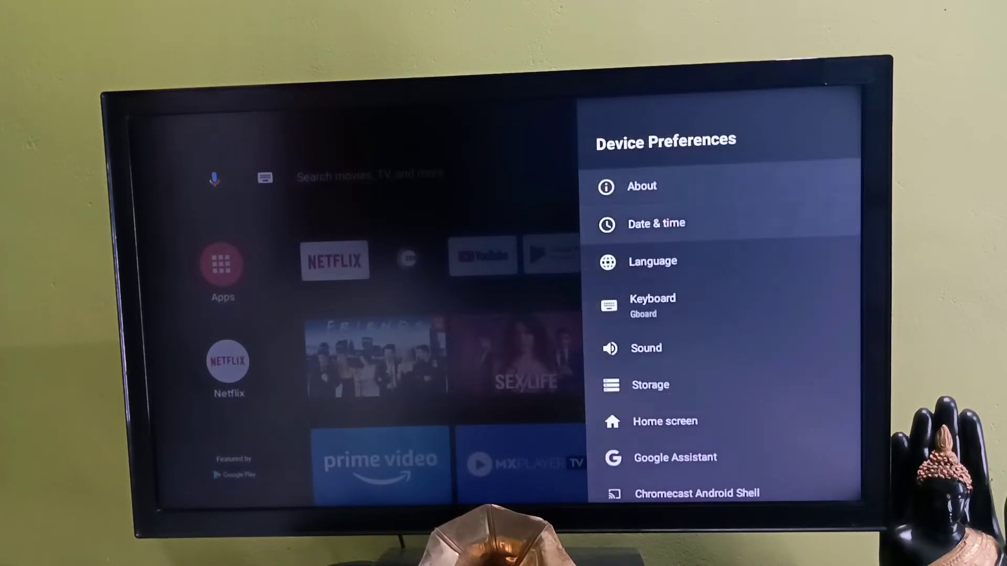
pyautogui.press('Down')
pyautogui.press('Down')
pyautogui.press('Down')
pyautogui.press('Down')
pyautogui.press('Down')
pyautogui.press('Down')
pyautogui.press('Down')
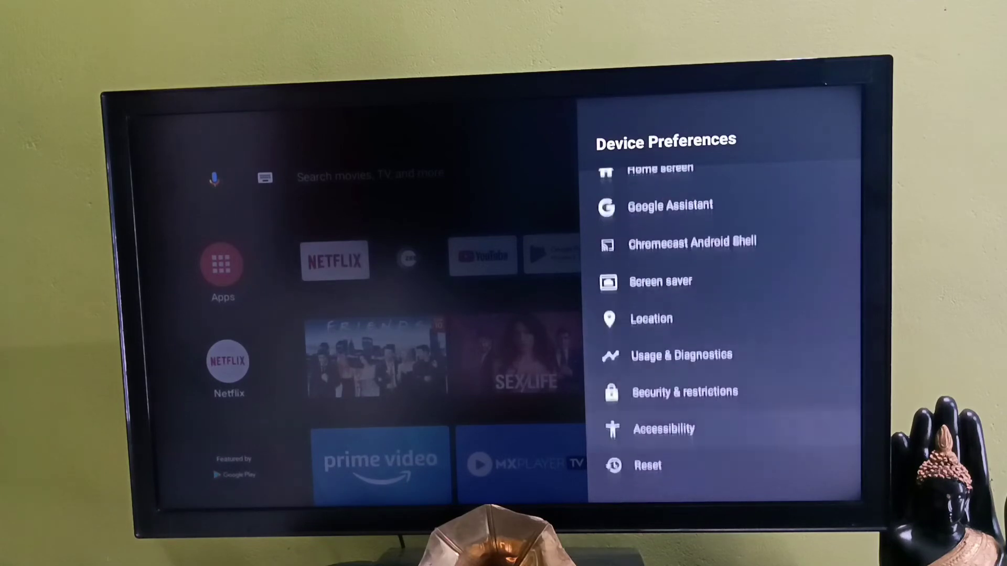
pyautogui.press('Down')
pyautogui.press('Down')
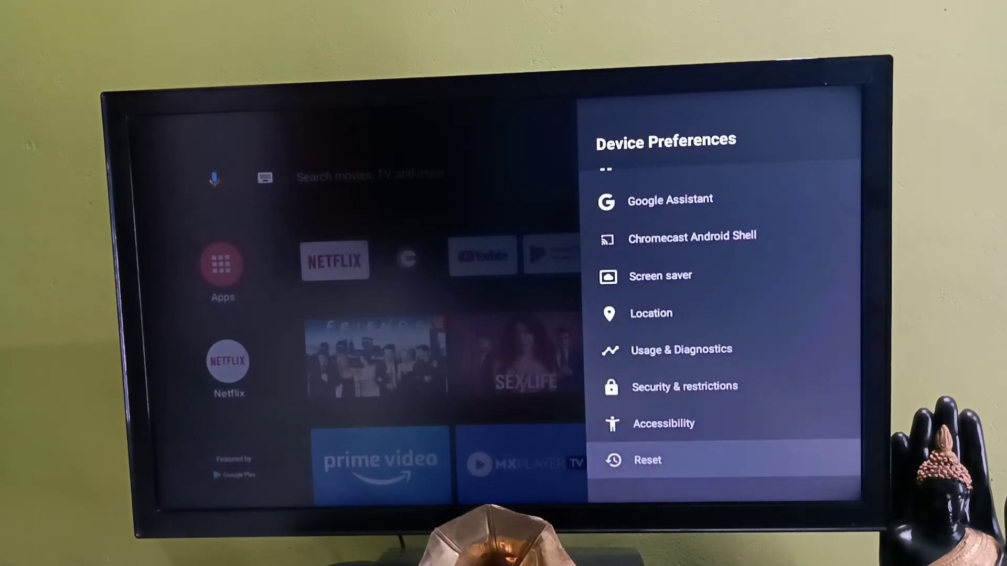
pyautogui.press('Return')
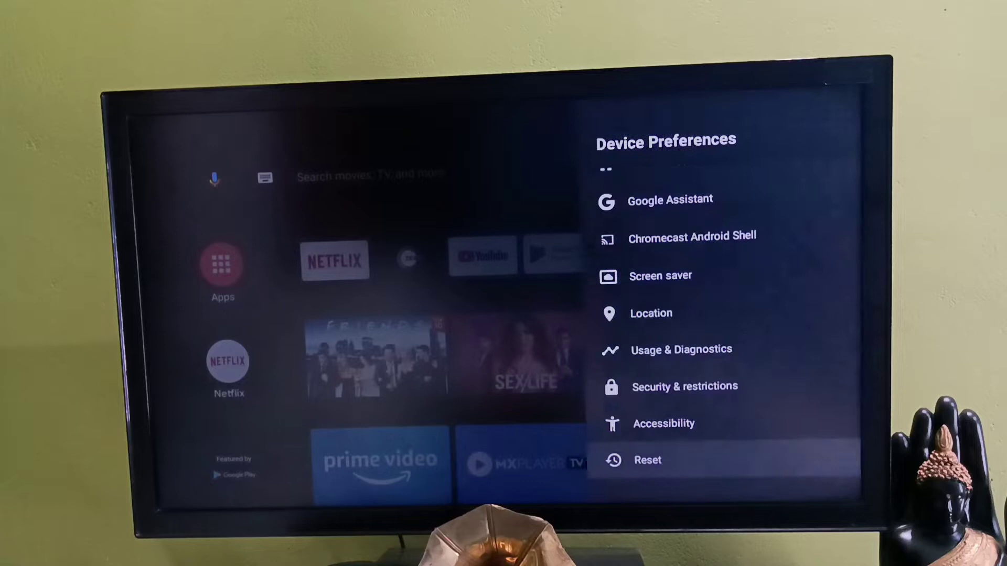
# Confirm Reset, choose Erase everything, and start the factory data reset.
pyautogui.press('Down')
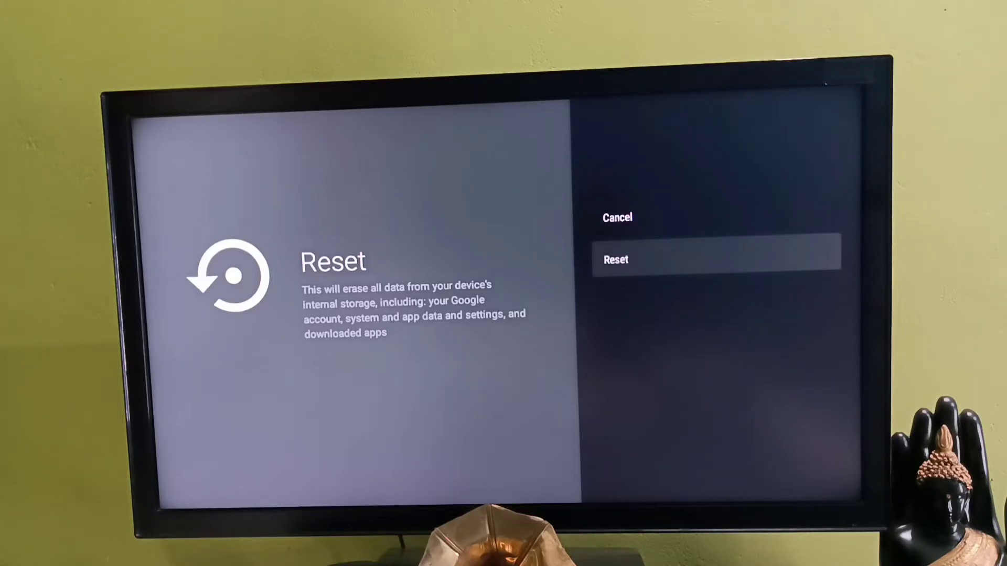
pyautogui.press('Return')
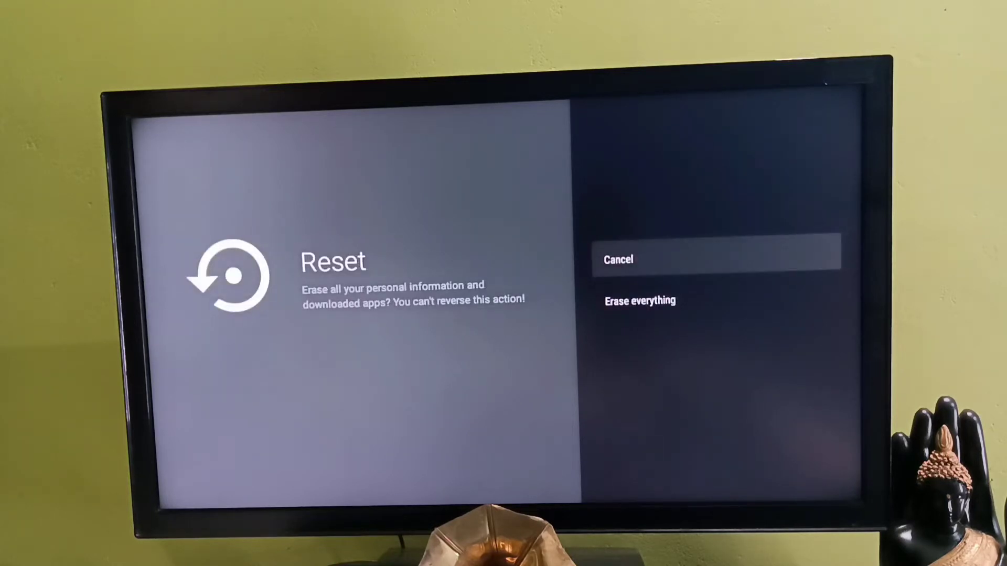
pyautogui.press('Down')
pyautogui.press('Return')
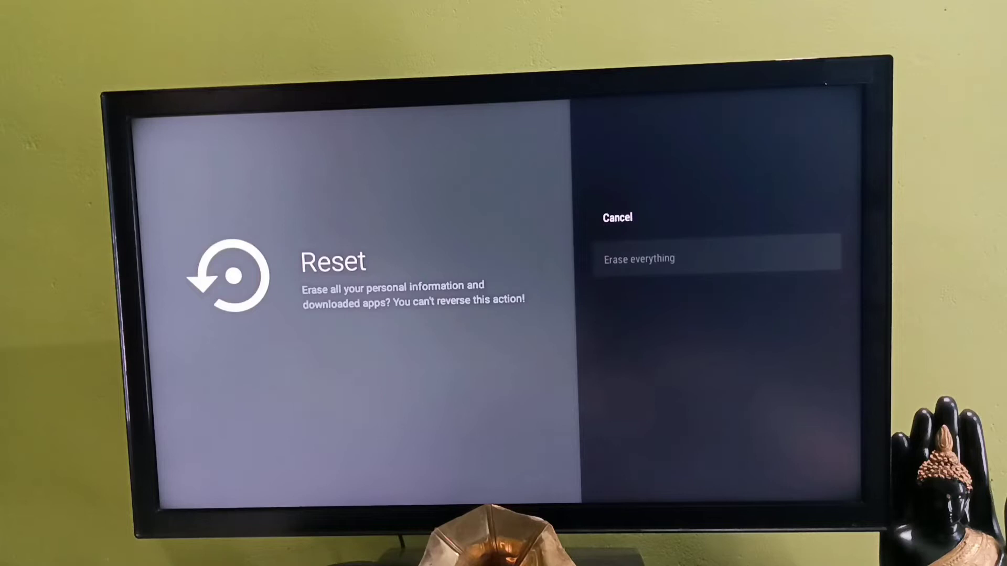
pyautogui.press('Return')
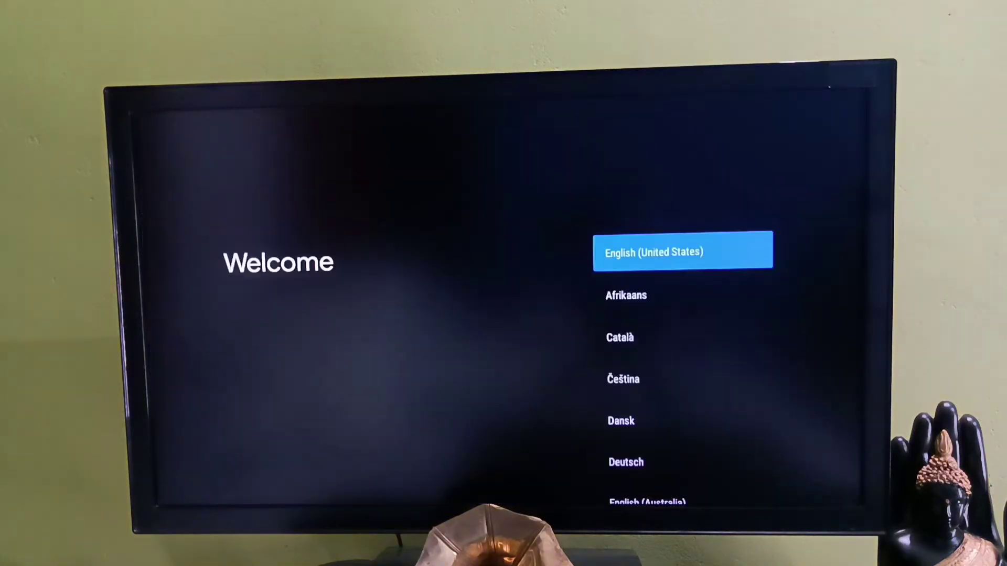
# Choose English (United States) and skip setting up with an Android phone.
pyautogui.press('Return')
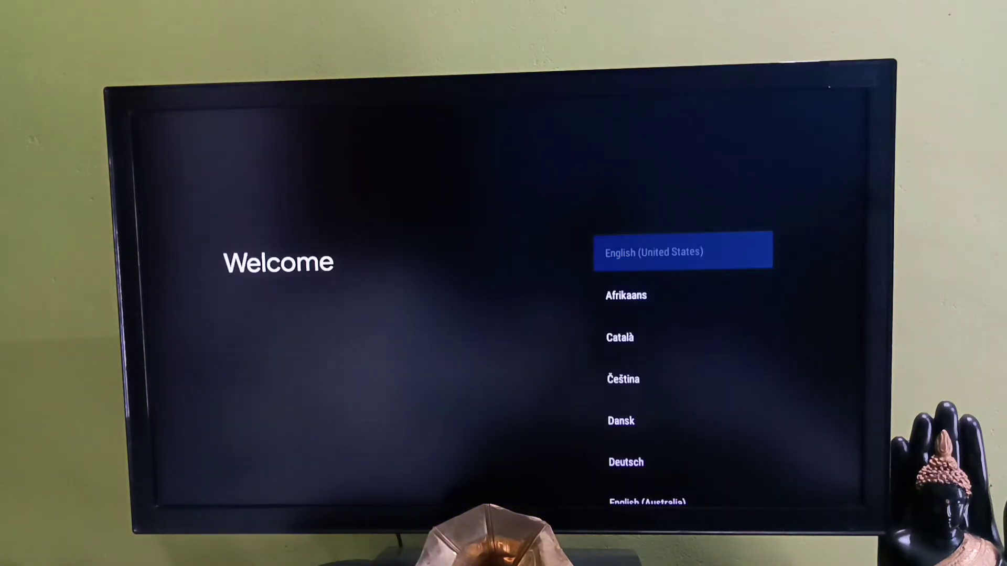
pyautogui.press('Down')
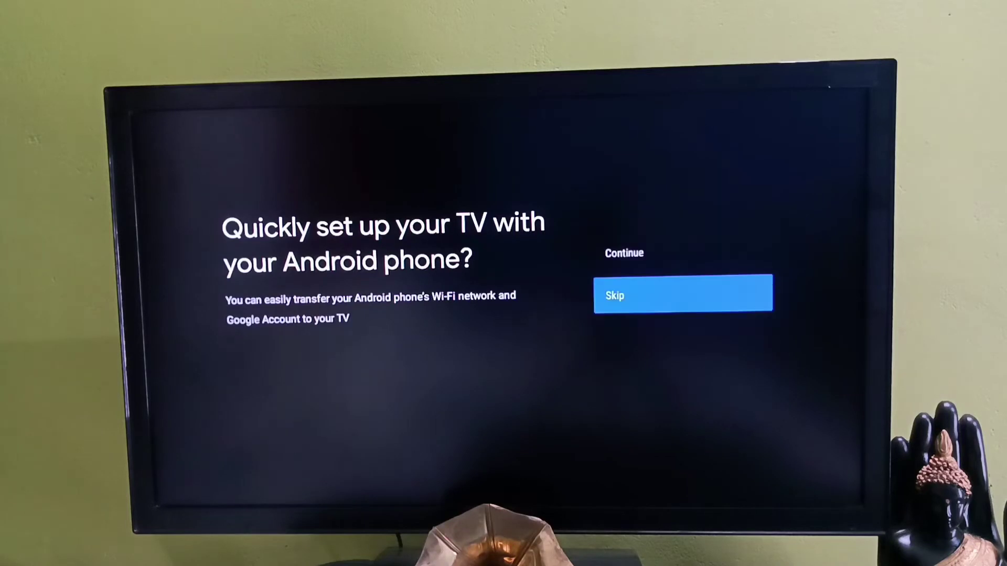
pyautogui.press('Up')
pyautogui.press('Down')
pyautogui.press('Return')
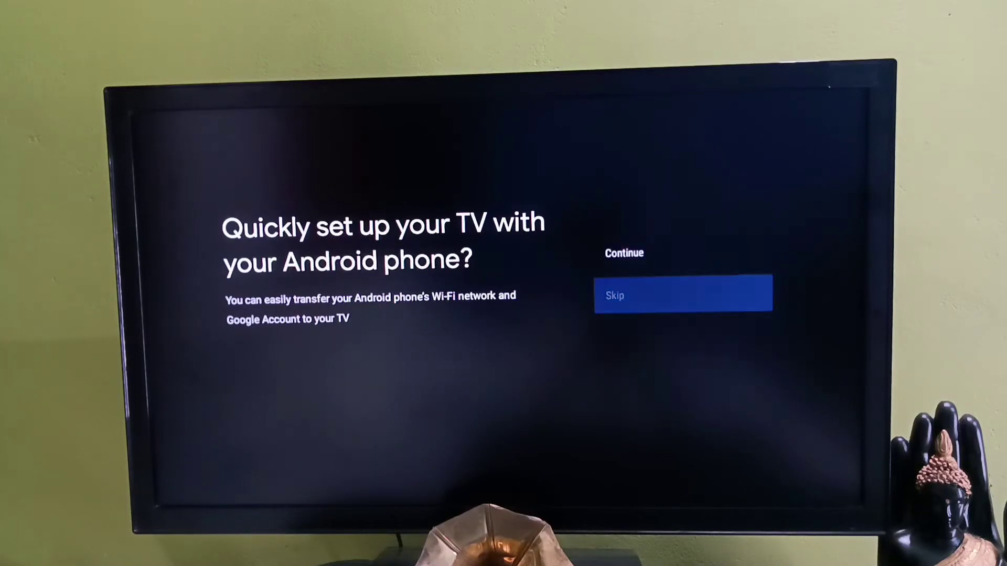
# Join the FiberWiFi network and submit its password to connect.
pyautogui.press('Down')
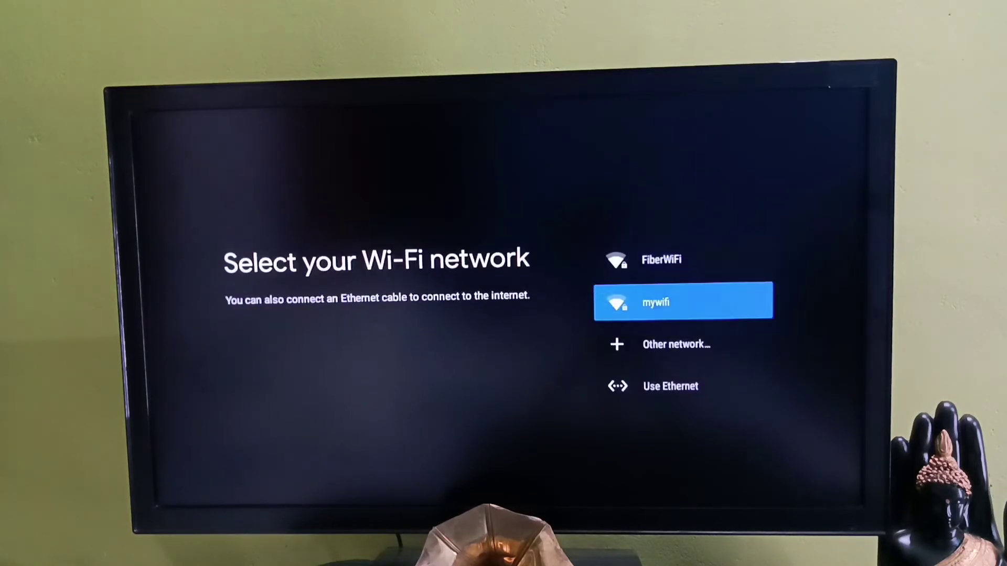
pyautogui.press('Up')
pyautogui.press('Down')
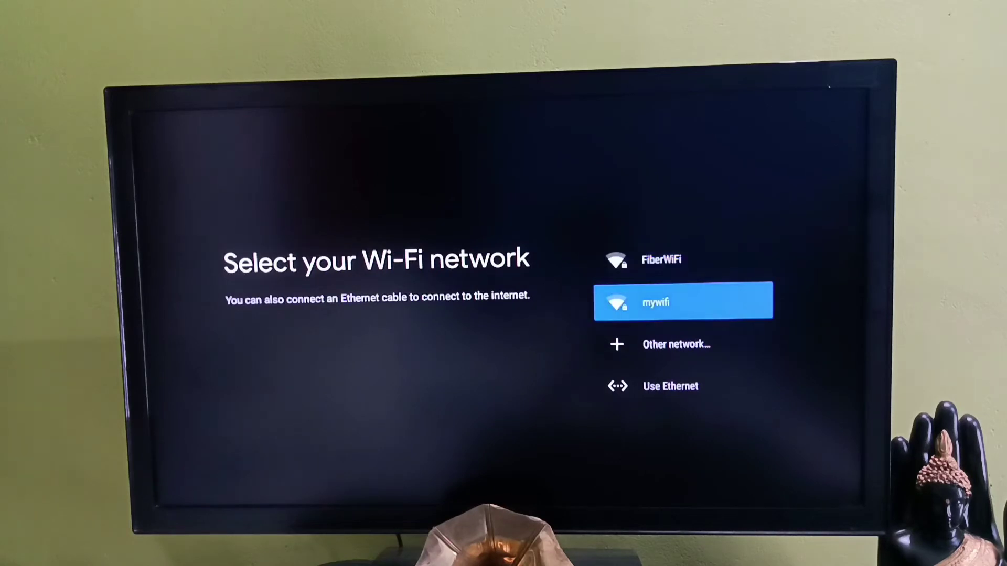
pyautogui.press('Up')
pyautogui.press('Down')
pyautogui.press('Up')
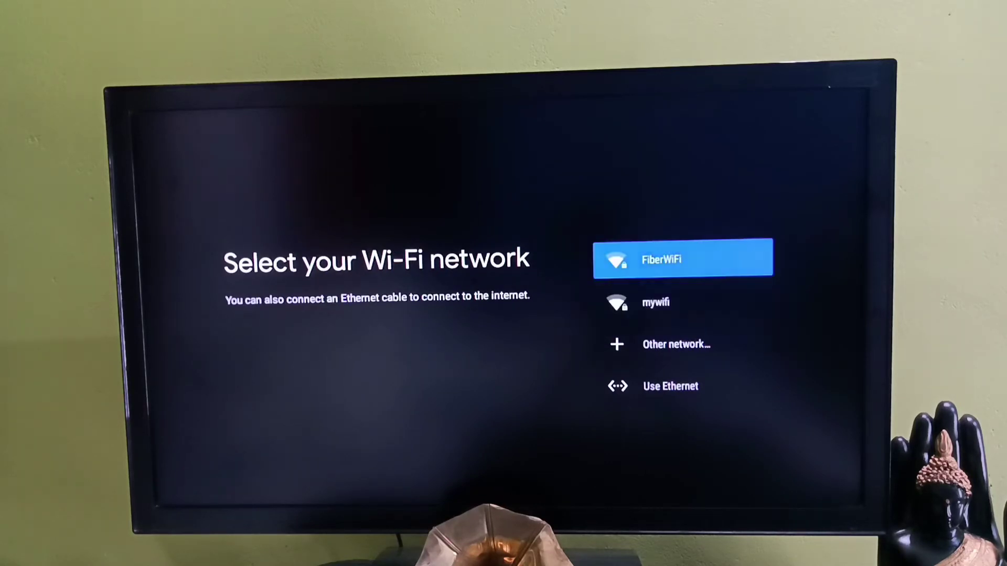
pyautogui.press('Return')
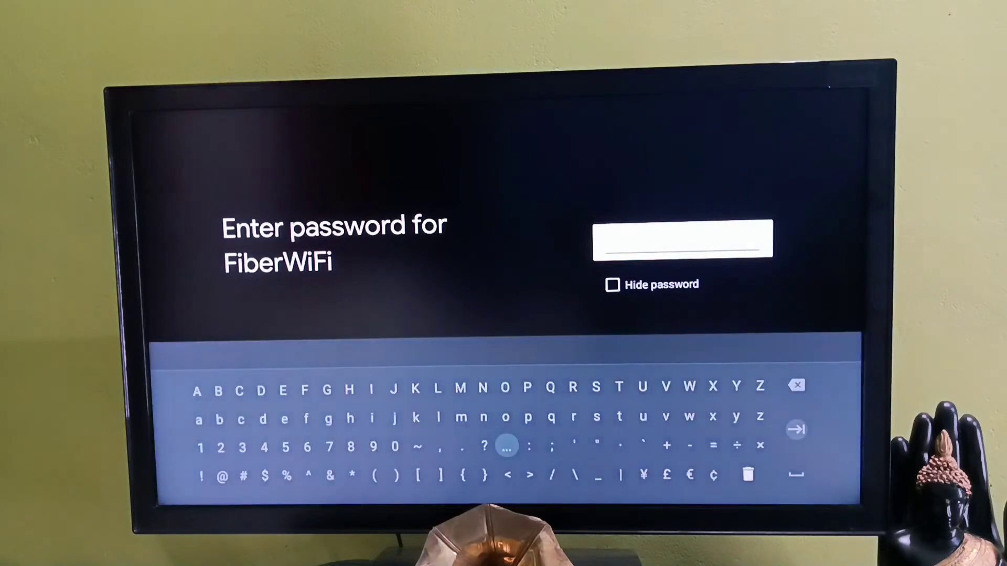
pyautogui.write('password')
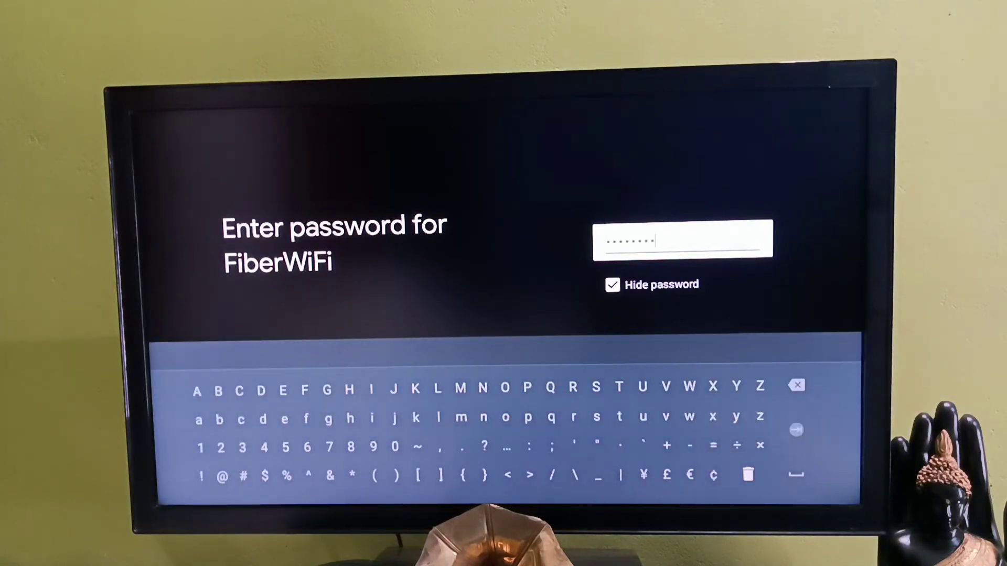
pyautogui.press('Return')
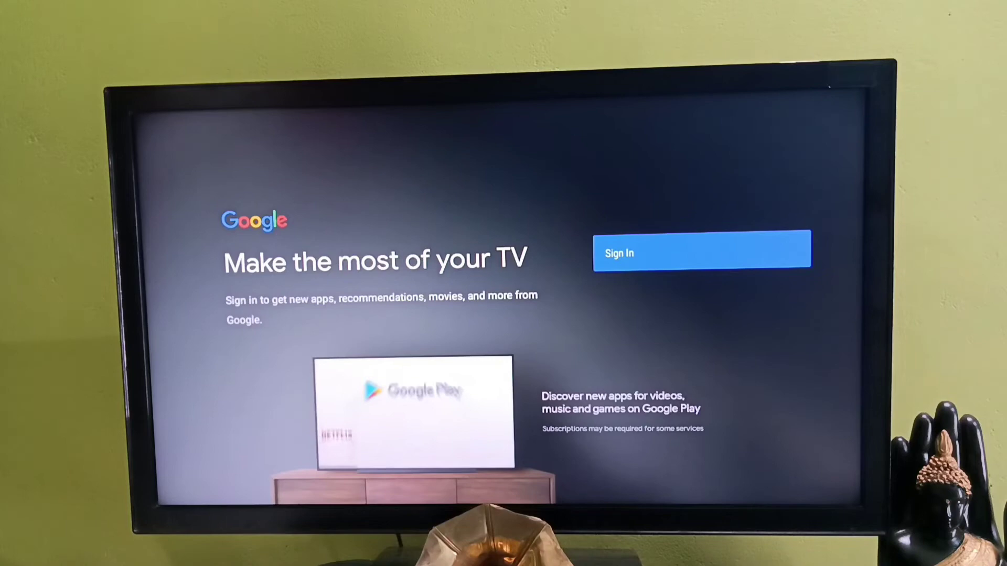
# Start Google sign-in and submit the account email address.
pyautogui.press('Return')
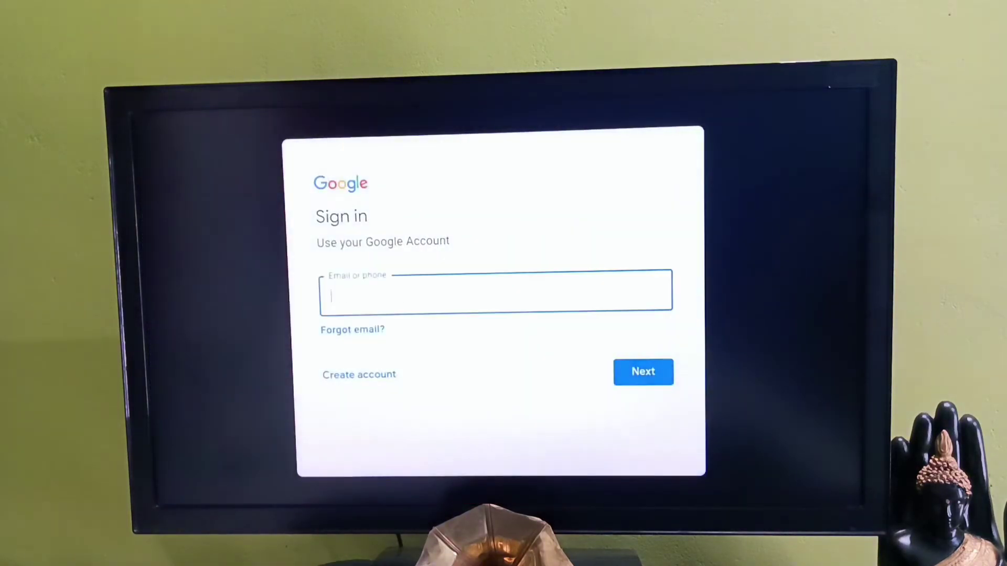
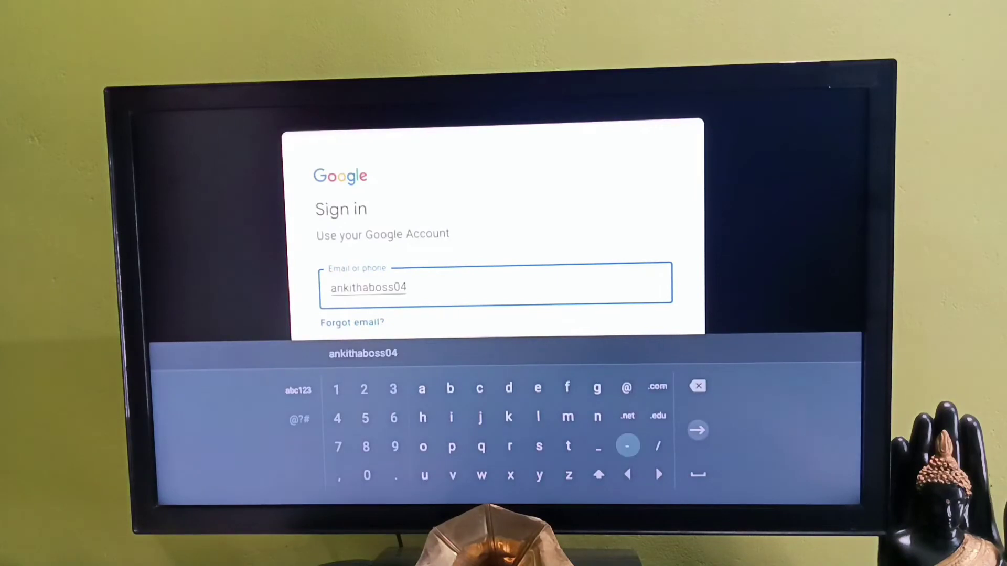
pyautogui.press('Right')
pyautogui.press('Right')
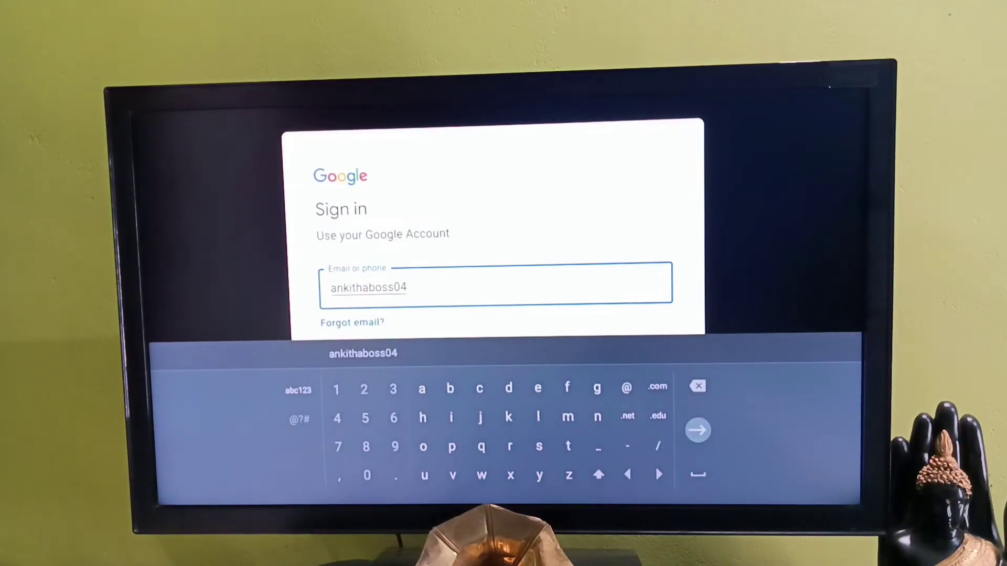
pyautogui.press('Return')
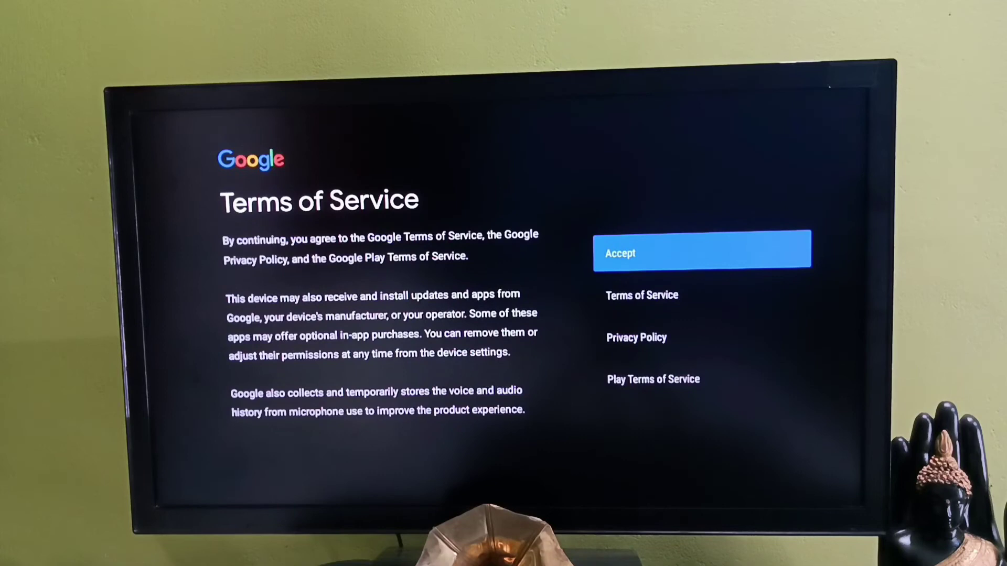
# Accept the Google Terms of Service and decline location and diagnostic data sharing.
pyautogui.press('Return')
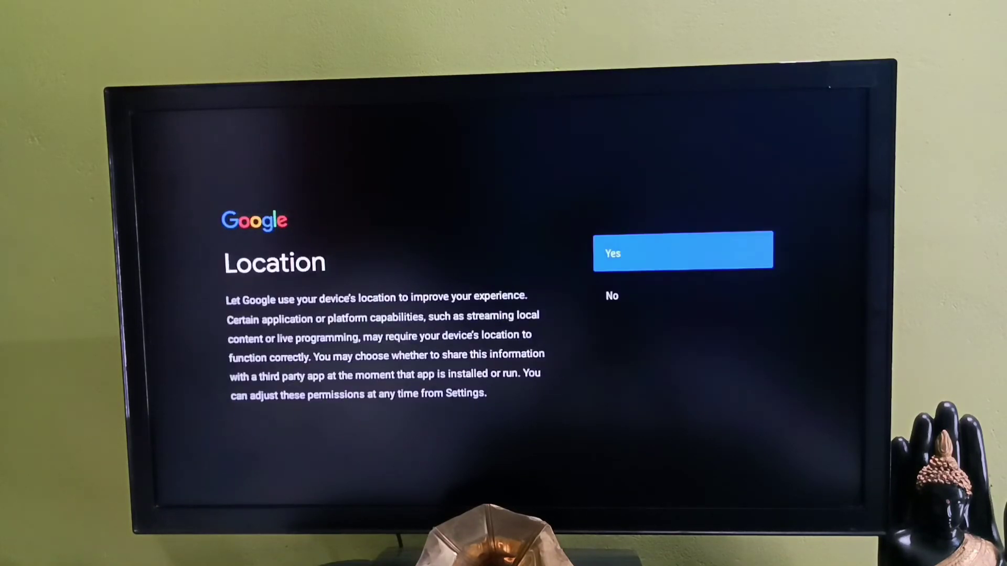
pyautogui.press('Down')
pyautogui.press('Return')
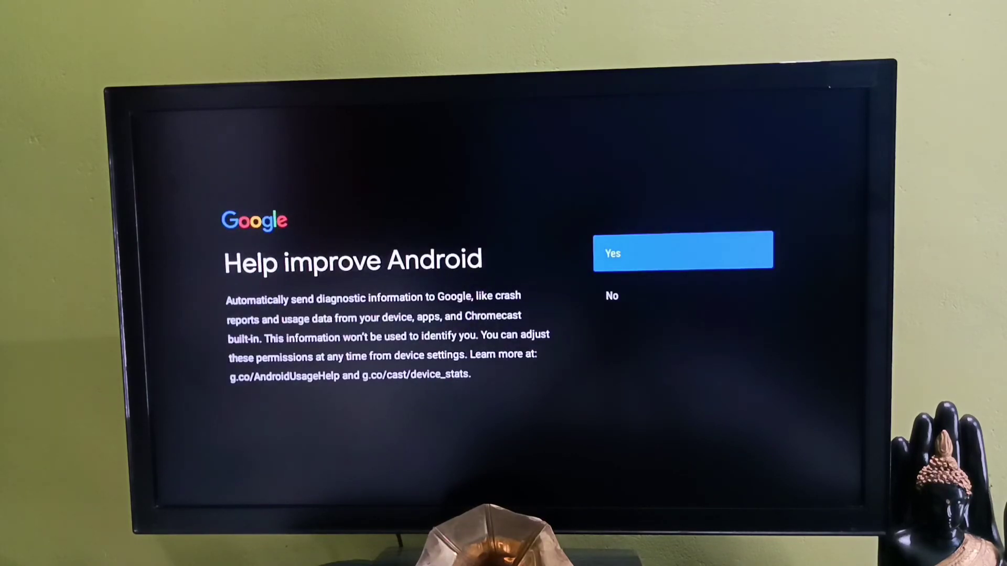
pyautogui.press('Down')
pyautogui.press('Return')
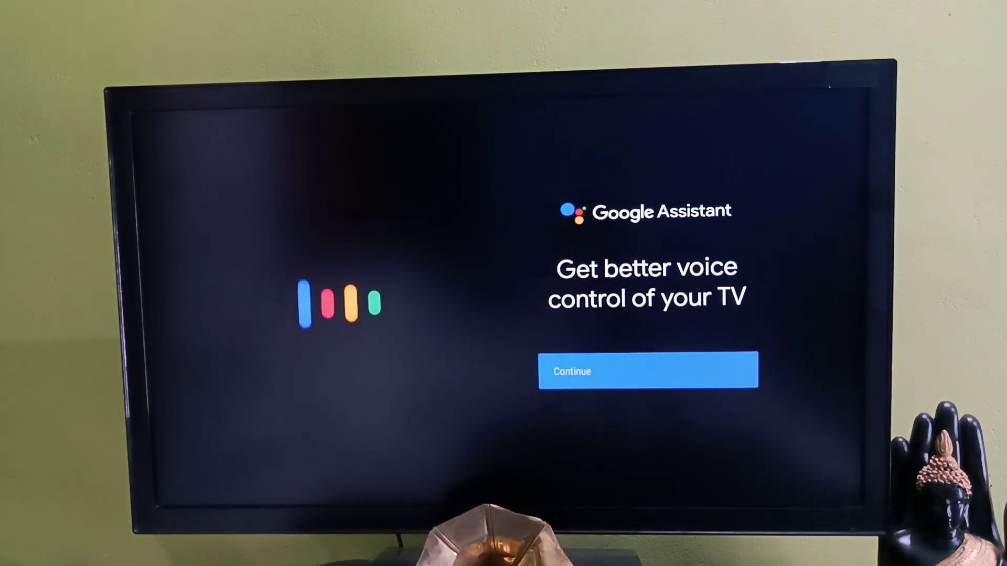
# Pass the Assistant intro and privacy notice, declining personal results and feature emails.
pyautogui.press('Return')
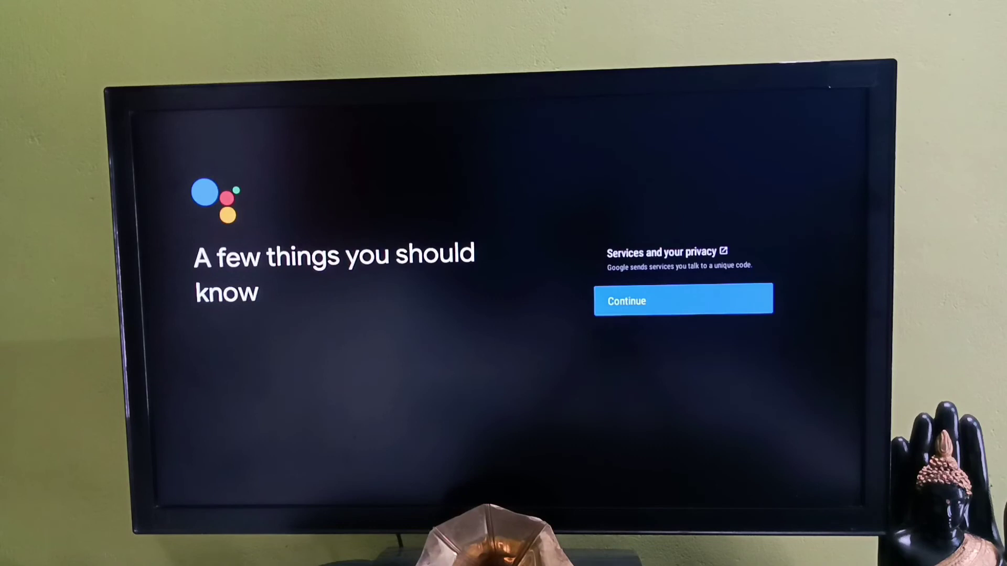
pyautogui.press('Return')
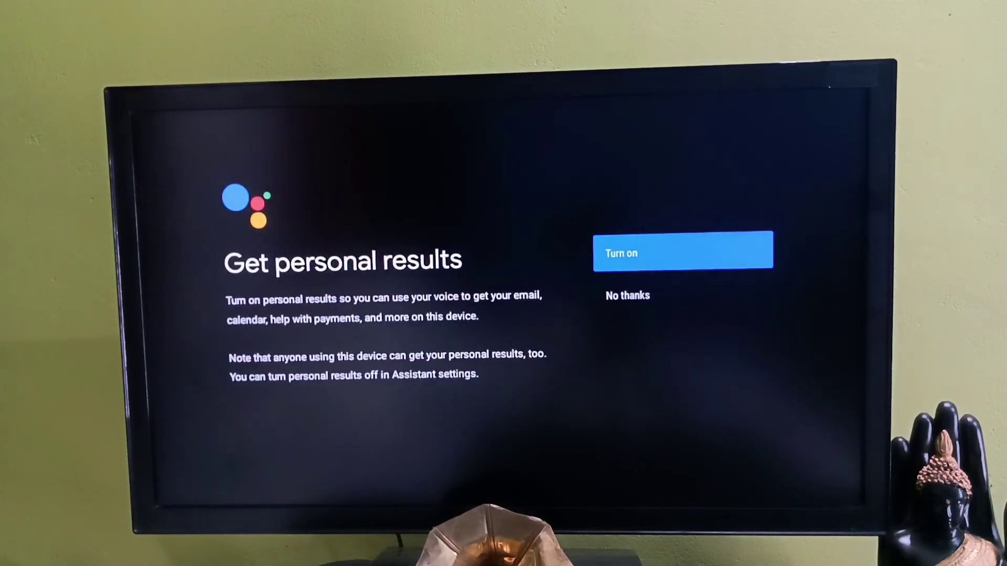
pyautogui.press('Down')
pyautogui.press('Return')
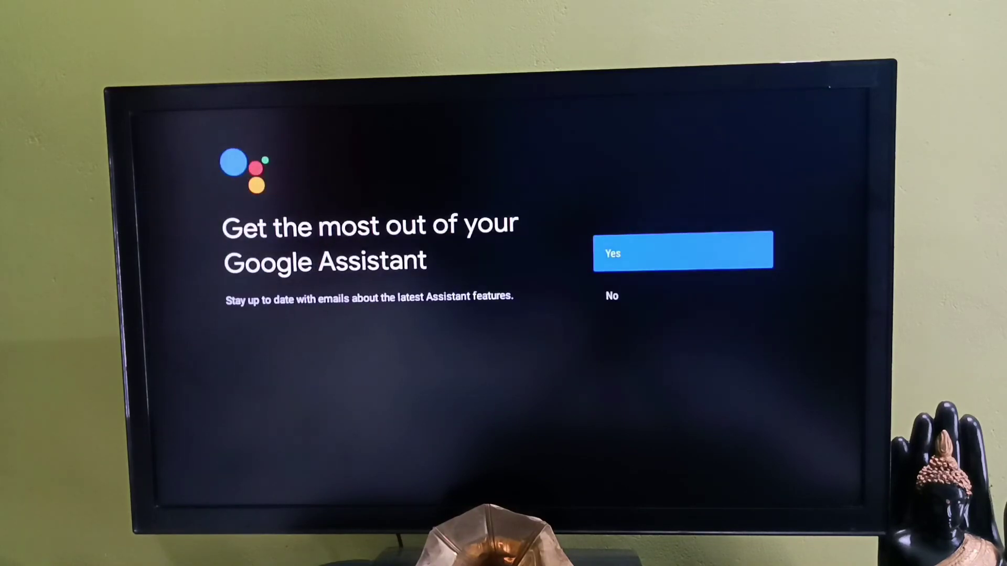
pyautogui.press('Down')
pyautogui.press('Return')
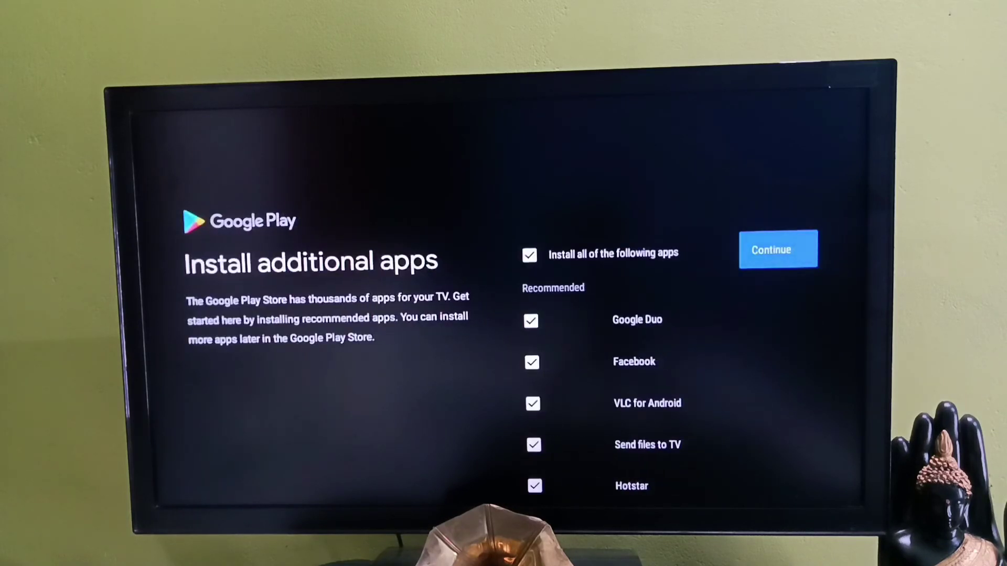
# Untick all recommended apps, continue without installing, and advance the feature walkthrough.
pyautogui.press('Right')
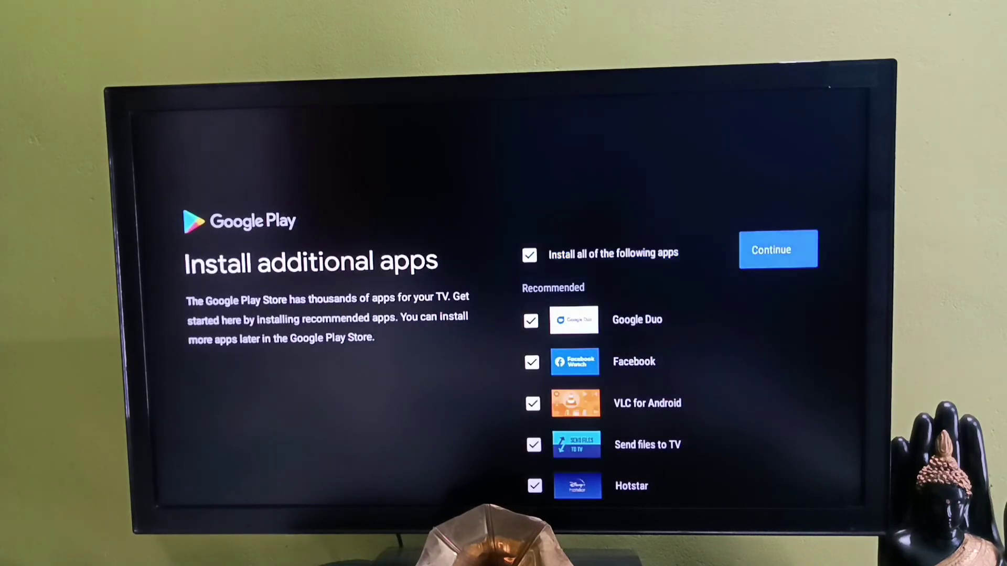
pyautogui.press('Left')
pyautogui.press('Return')
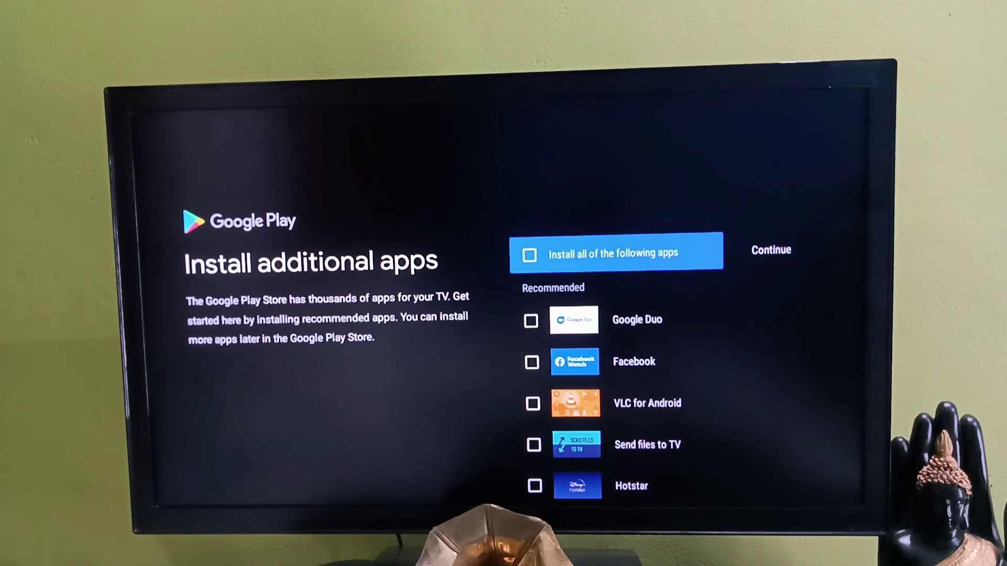
pyautogui.press('Right')
pyautogui.press('Return')
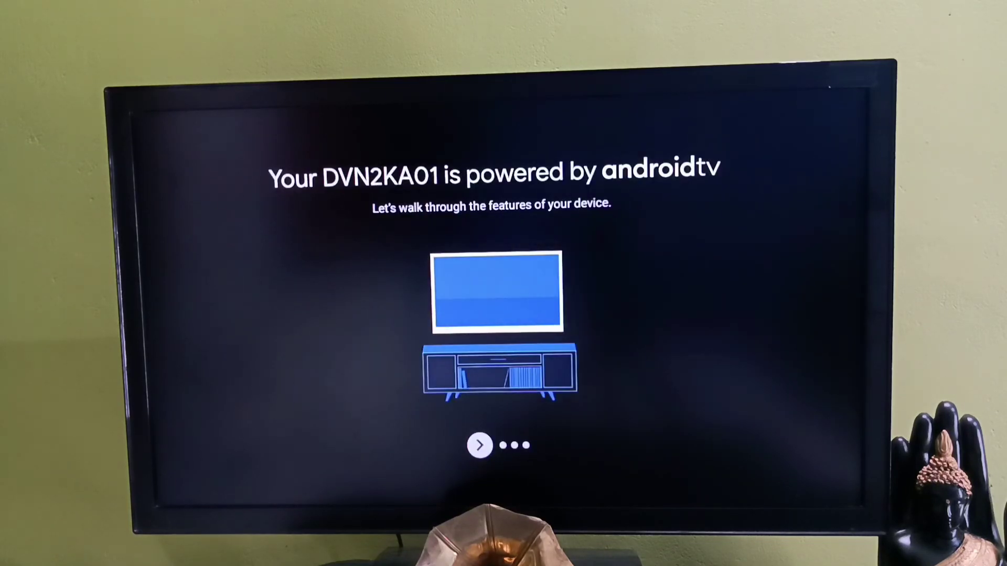
pyautogui.press('Right')
pyautogui.press('Right')
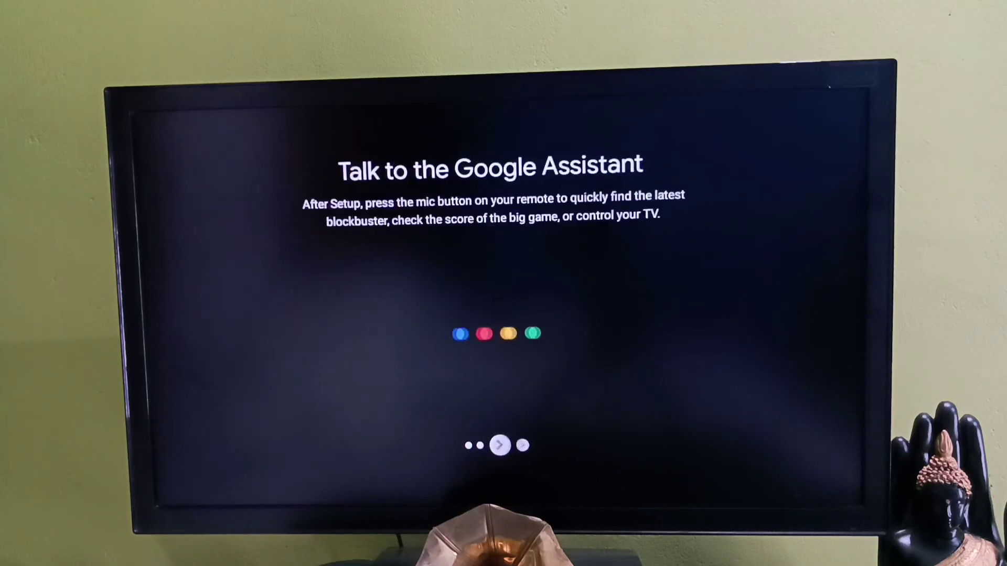